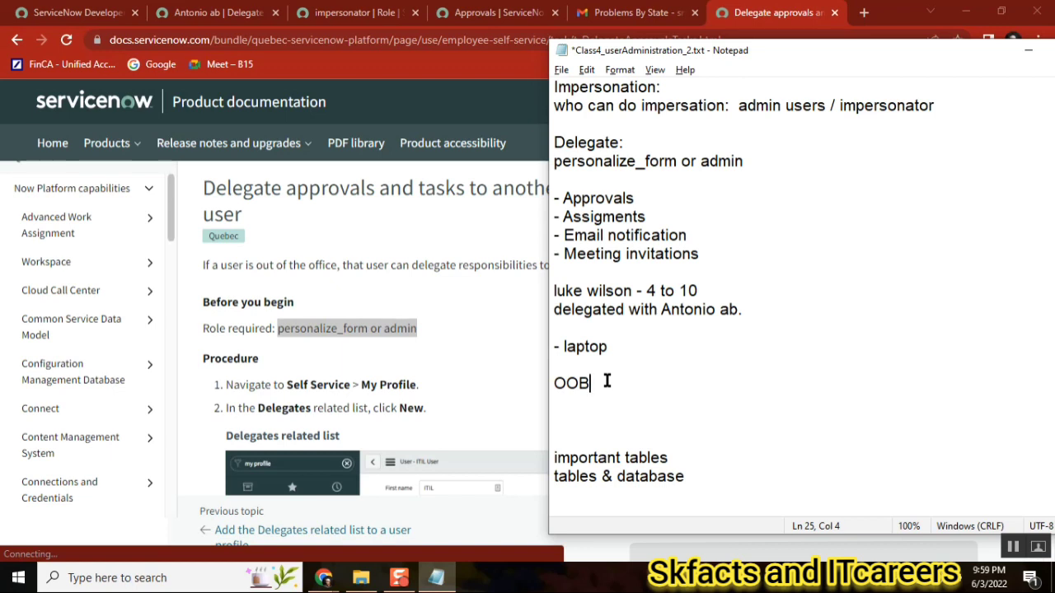
Add a colon after OOB, then type the lines 'microsoft office' and 'servicenow.' beneath it
text(:)
key(Return)
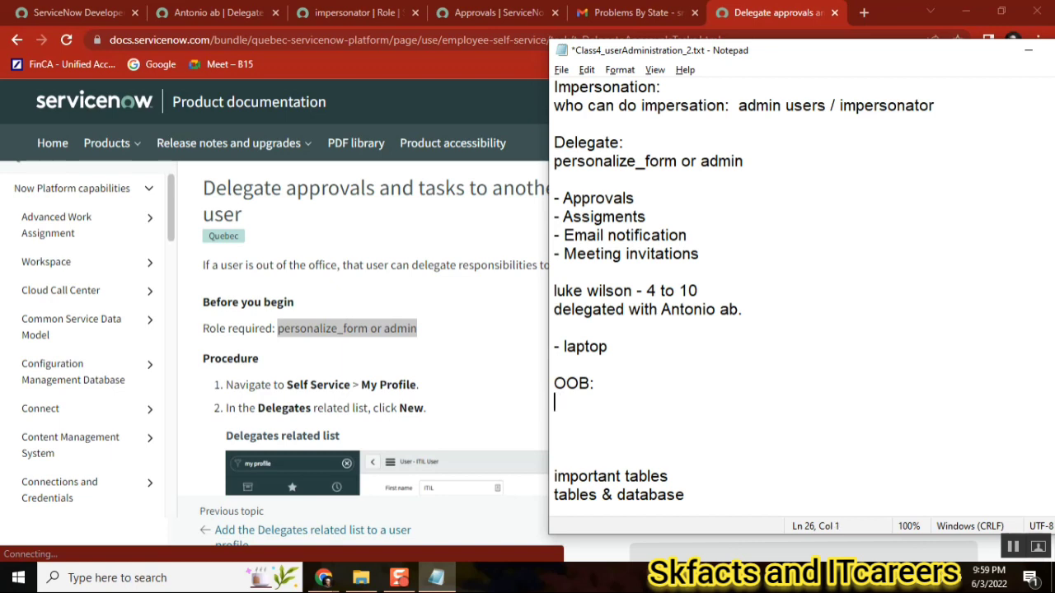
text(microsoft ap)
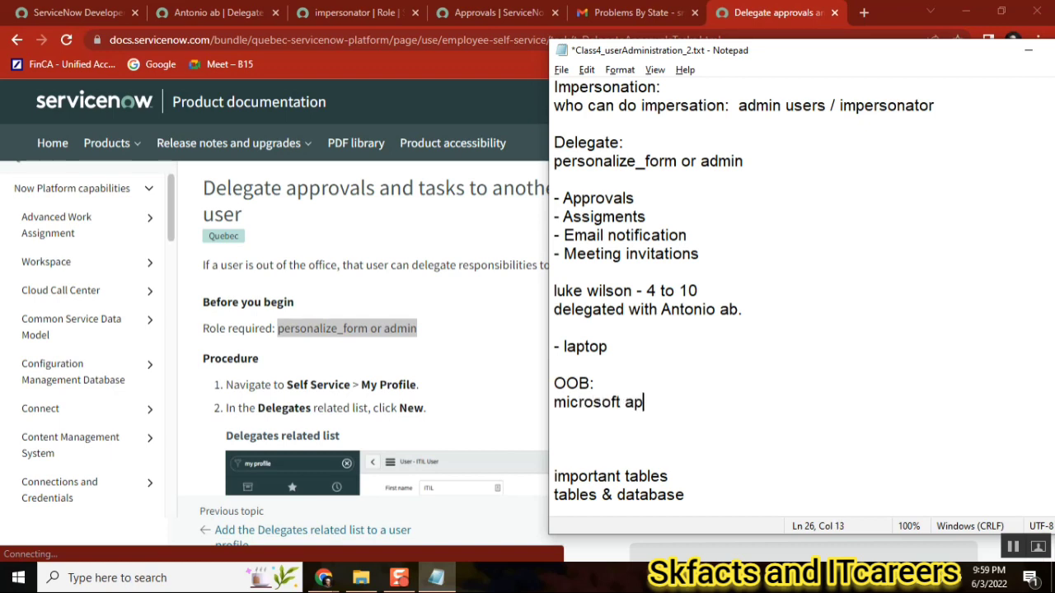
key(BackSpace)
key(BackSpace)
text(office)
key(Return)
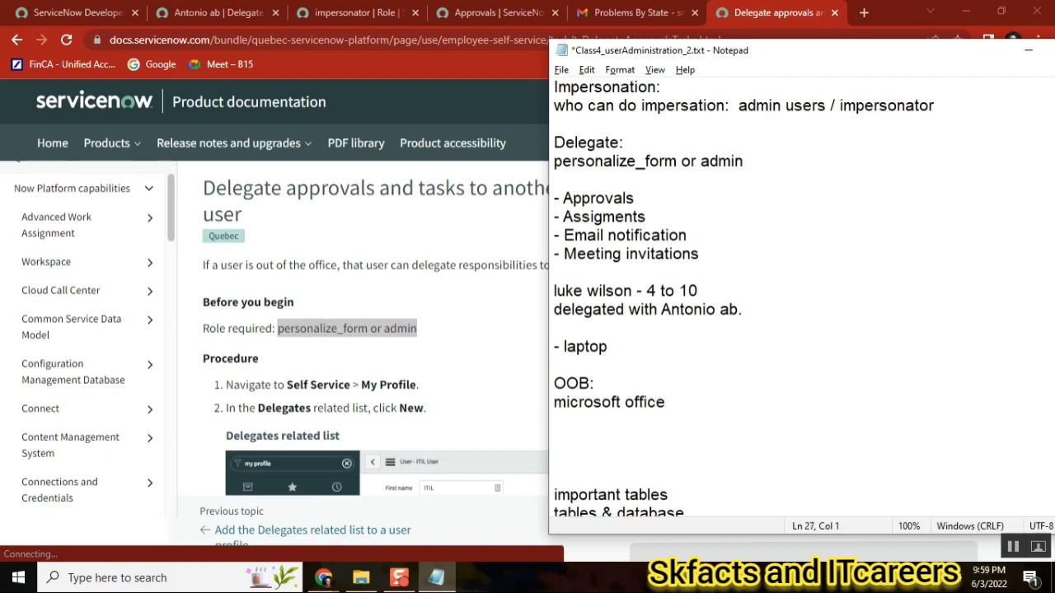
text(servicenow)
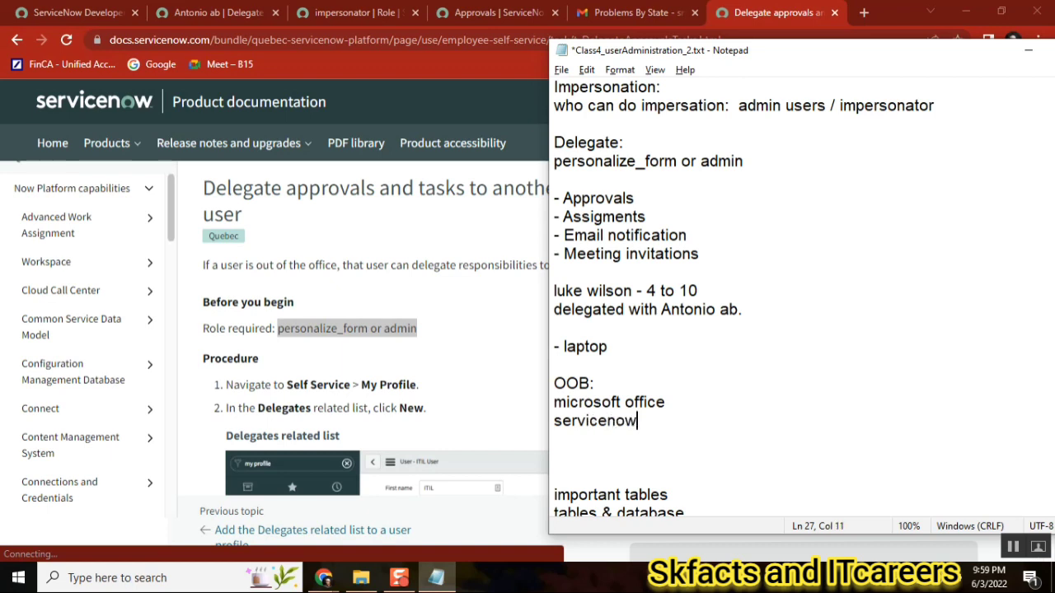
text(.)
Remove the extra blank line and append '/ adobe reader.' to the microsoft office line
key(Delete)
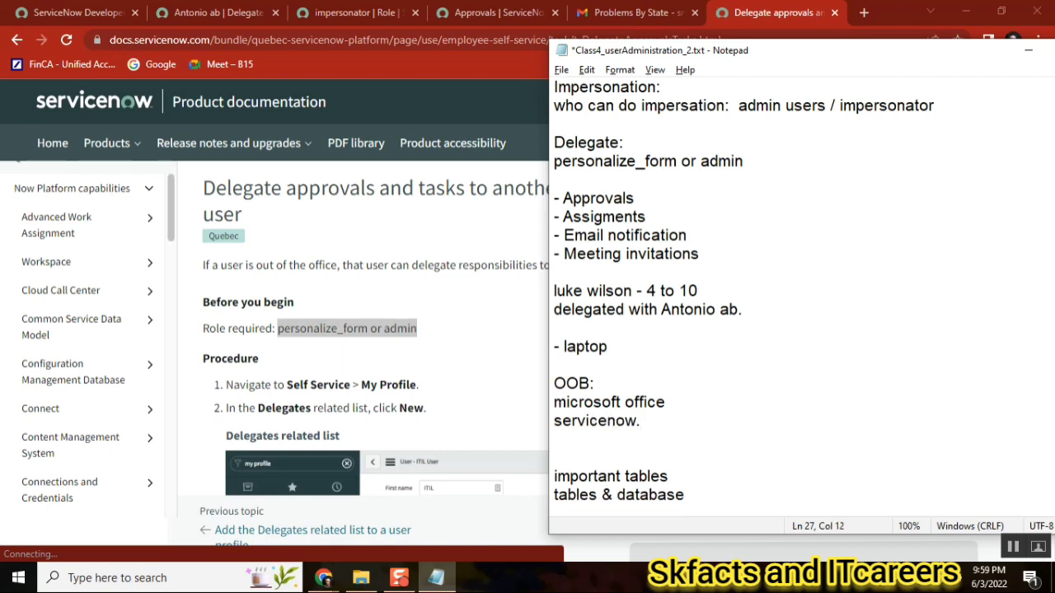
click(683, 401)
text(/ ado)
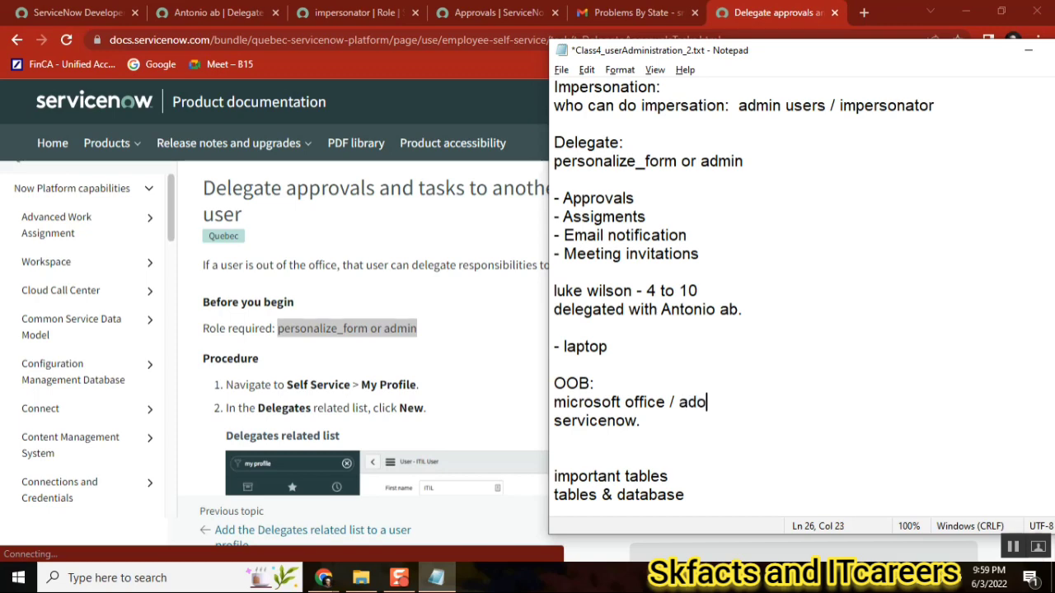
text(be reader)
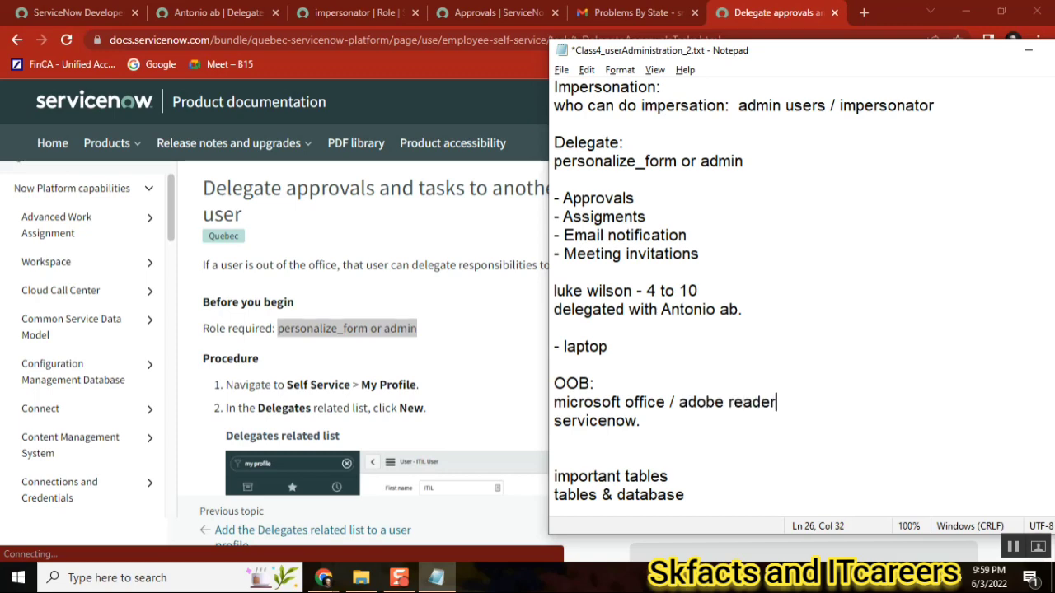
text(.)
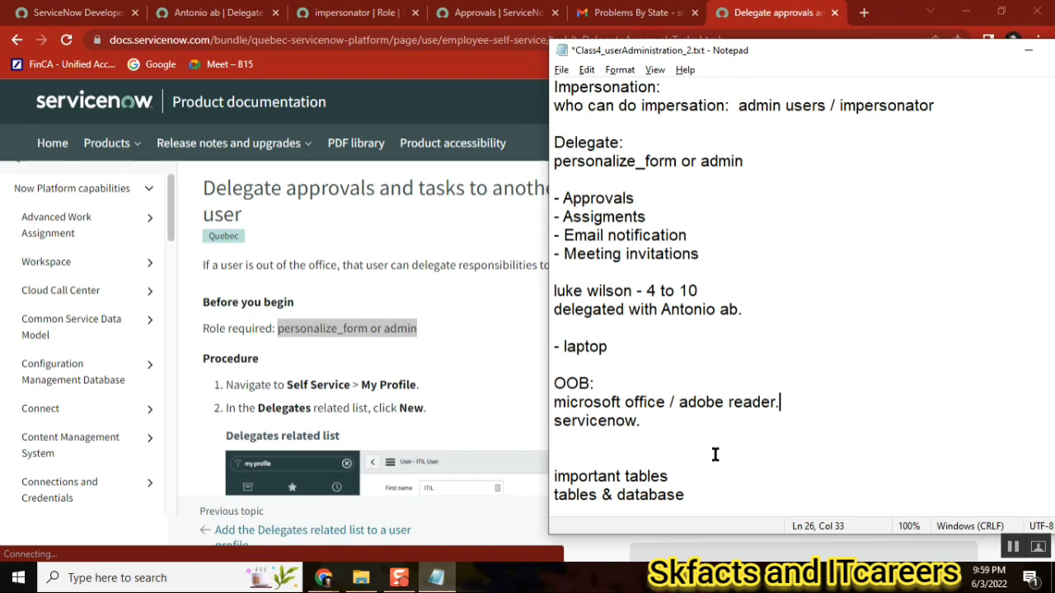
Delete the trailing period from the servicenow line
double_click(590, 401)
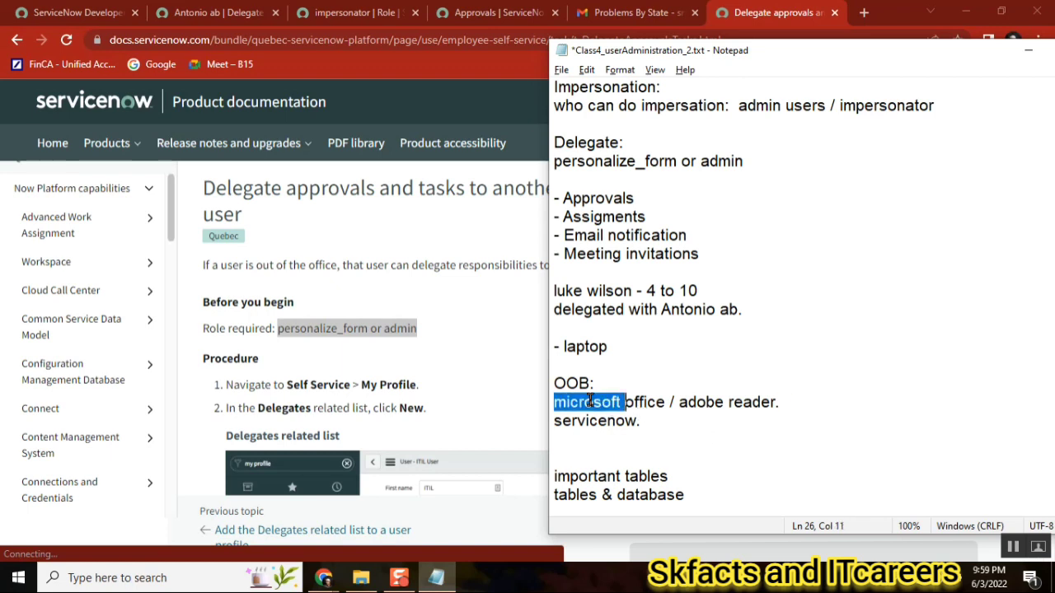
click(659, 420)
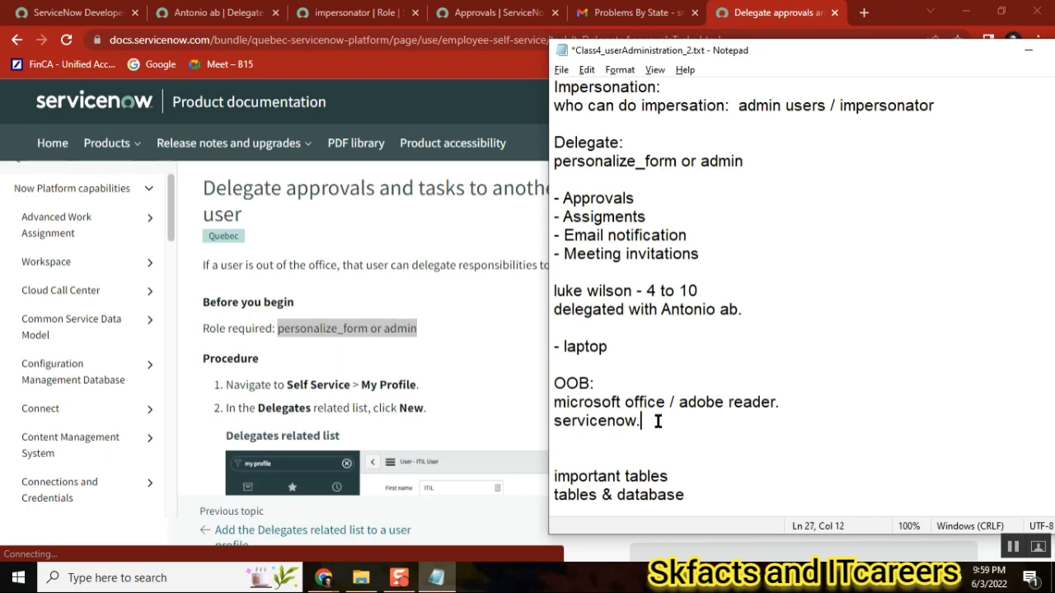
key(BackSpace)
Highlight servicenow, microsoft and adobe in turn to point them out, then deselect
double_click(585, 423)
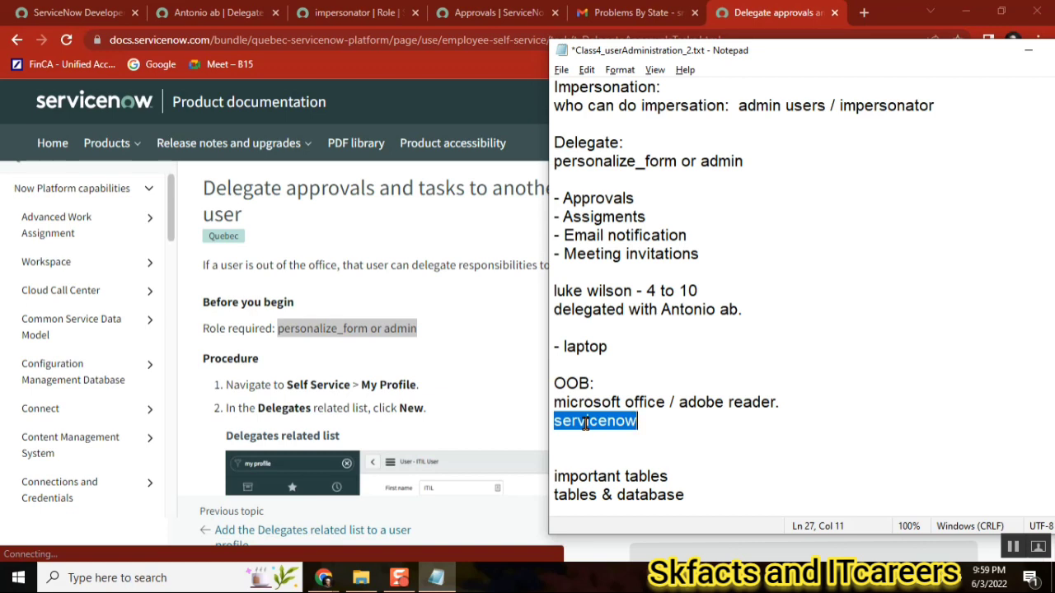
double_click(610, 403)
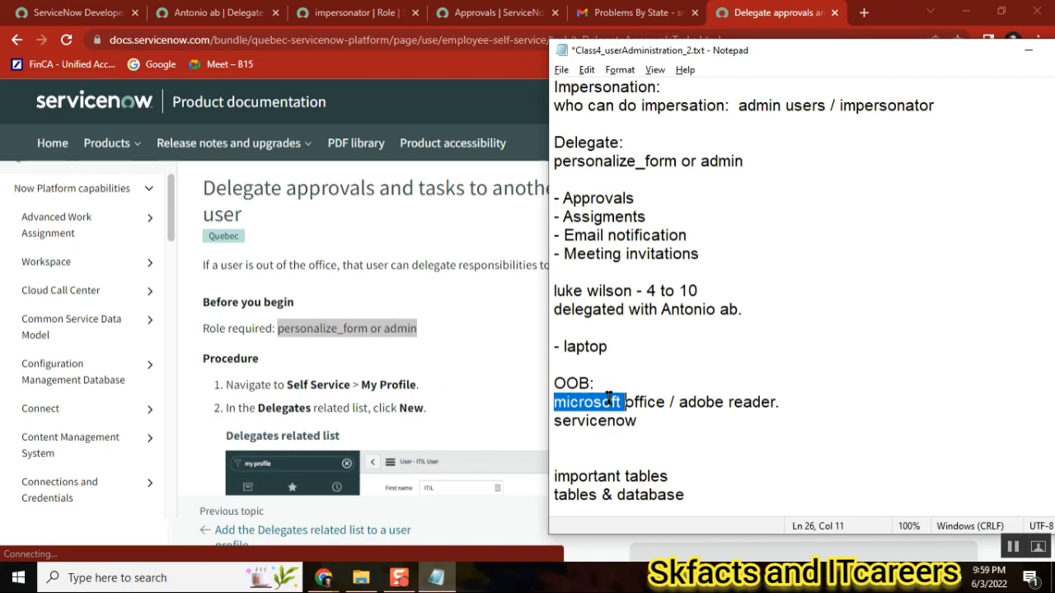
click(684, 402)
double_click(684, 403)
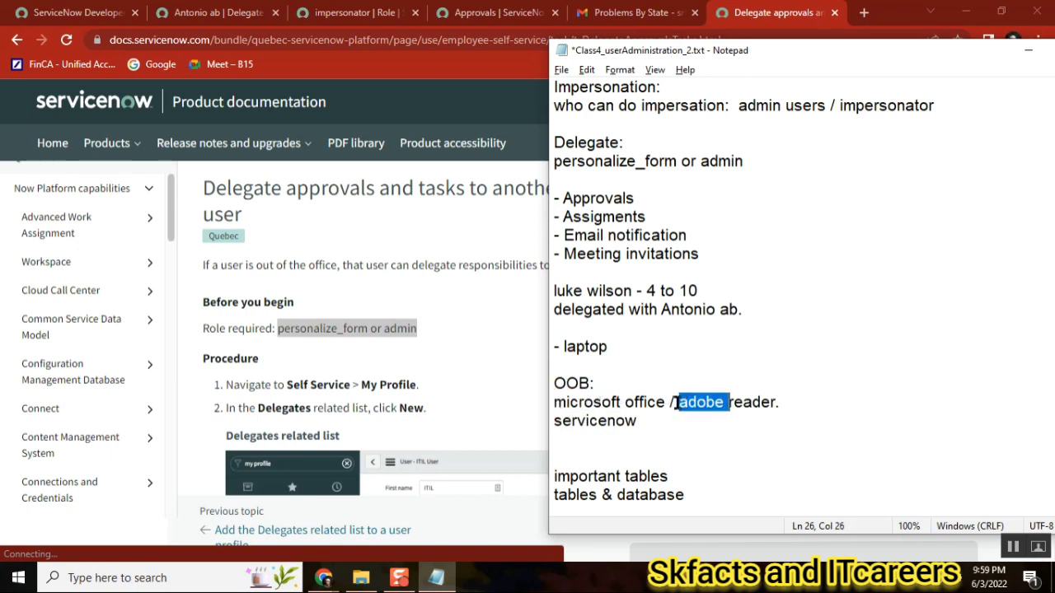
click(584, 402)
double_click(584, 402)
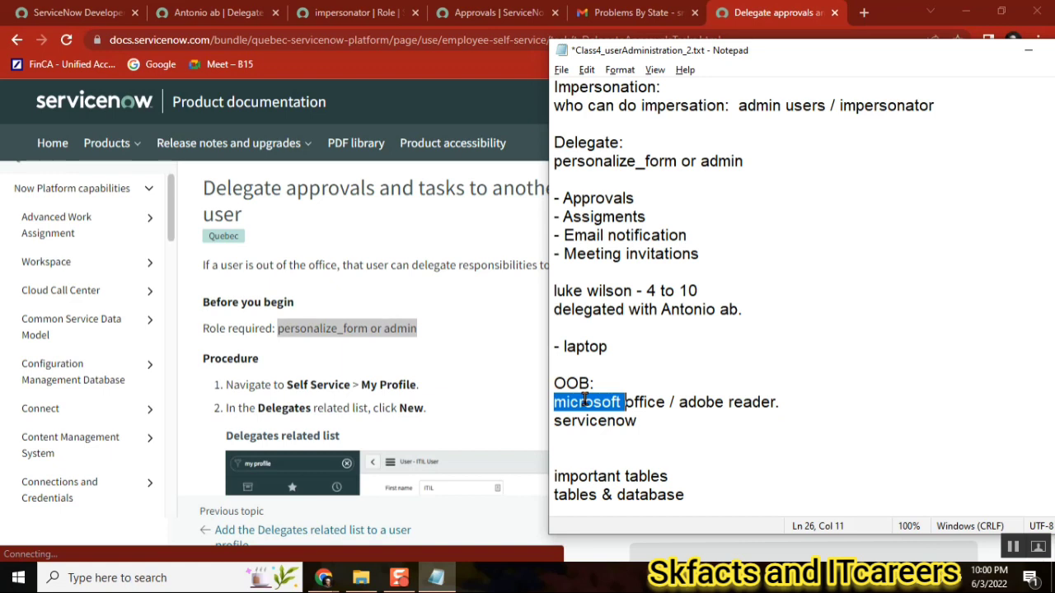
click(808, 402)
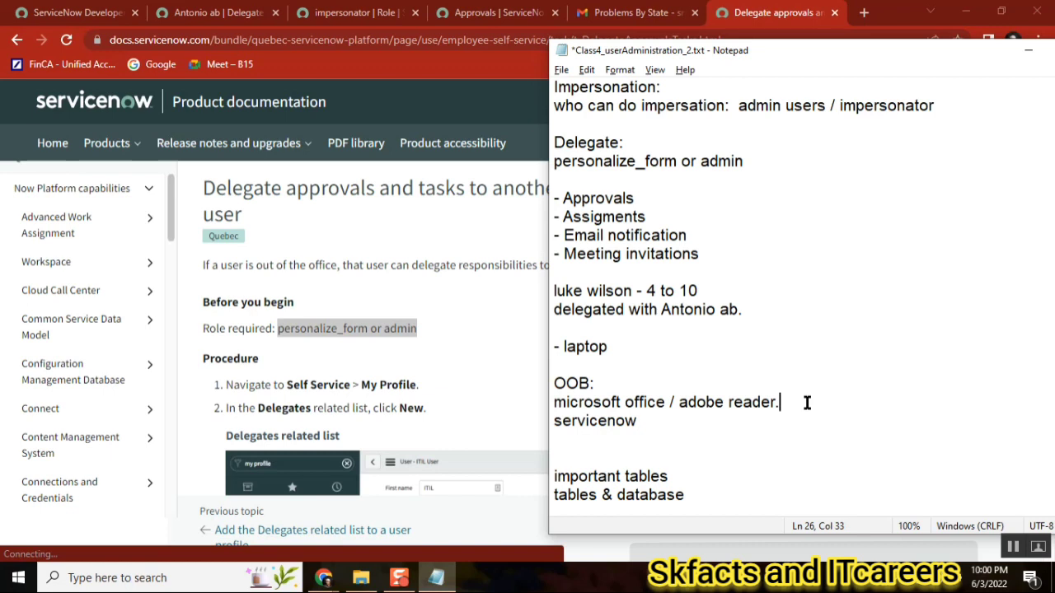
Highlight the 'microsoft office / adobe reader.' line, then the words reader and adobe
shift+click(553, 401)
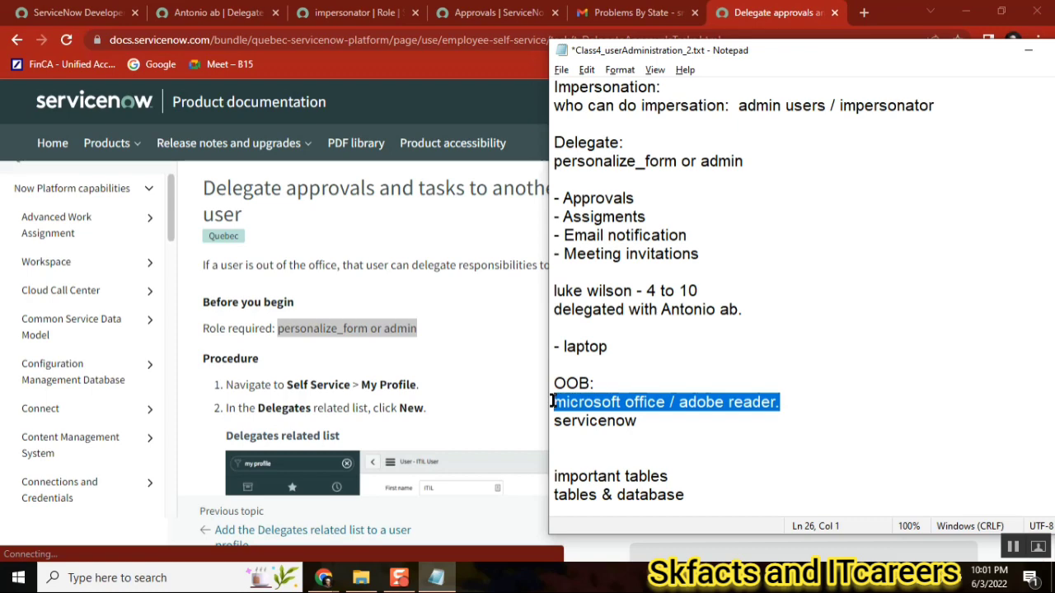
double_click(748, 404)
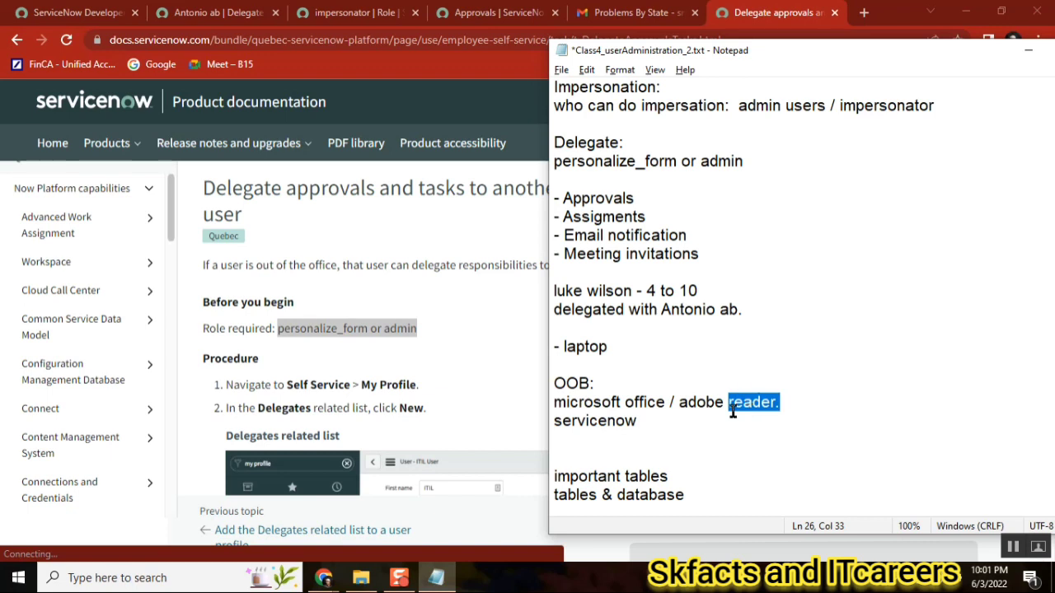
double_click(710, 403)
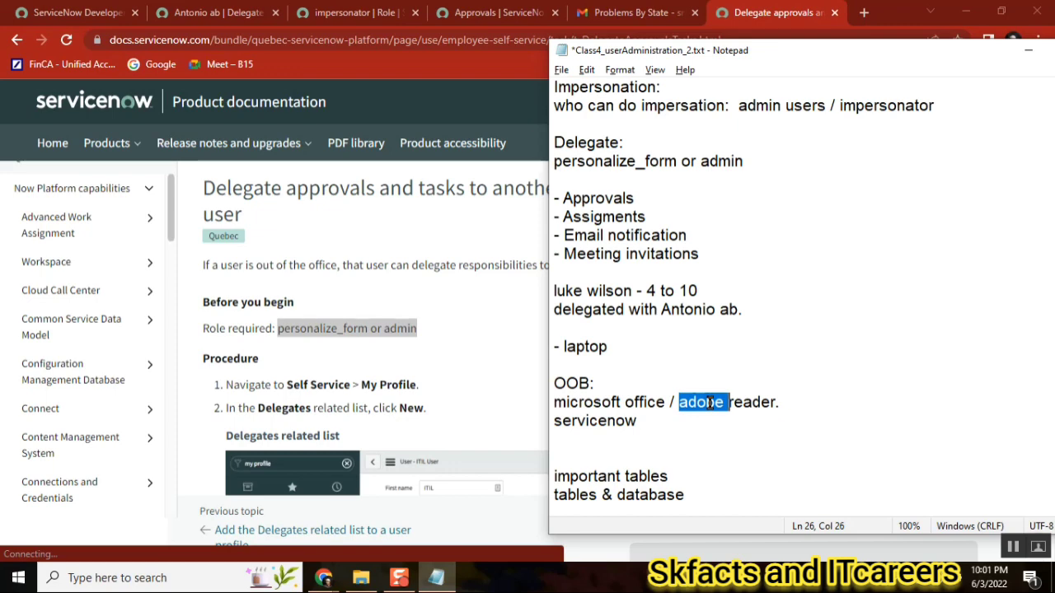
click(579, 402)
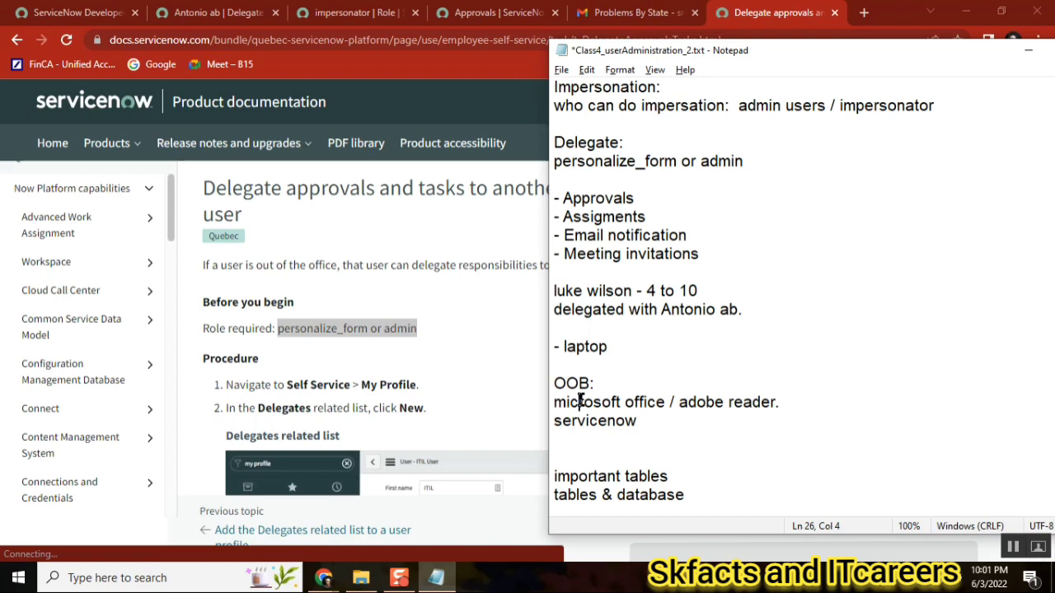
Highlight 'servicenow', then switch to the ServiceNow Delegate record in the browser
click(649, 414)
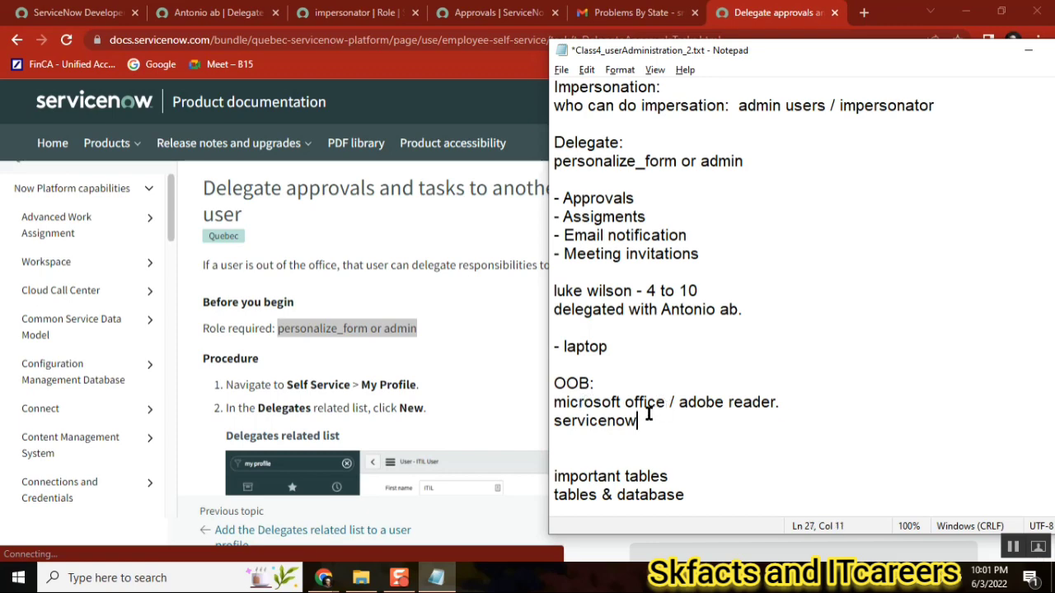
double_click(567, 421)
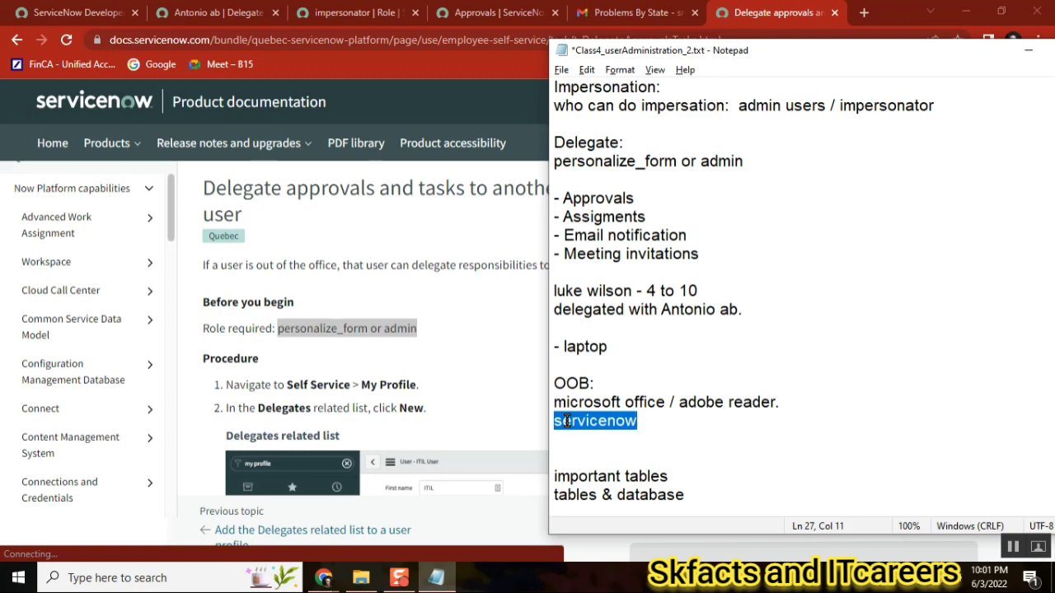
click(210, 12)
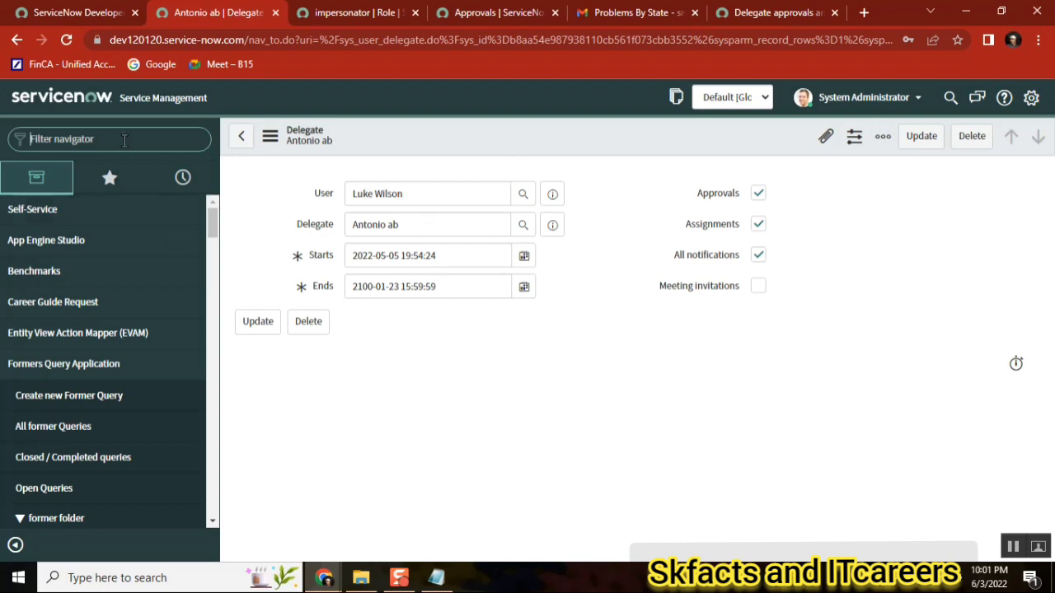
Enter 'Incident.FORM' in the Filter navigator to open new incident INC0010213
click(124, 140)
text(Inci)
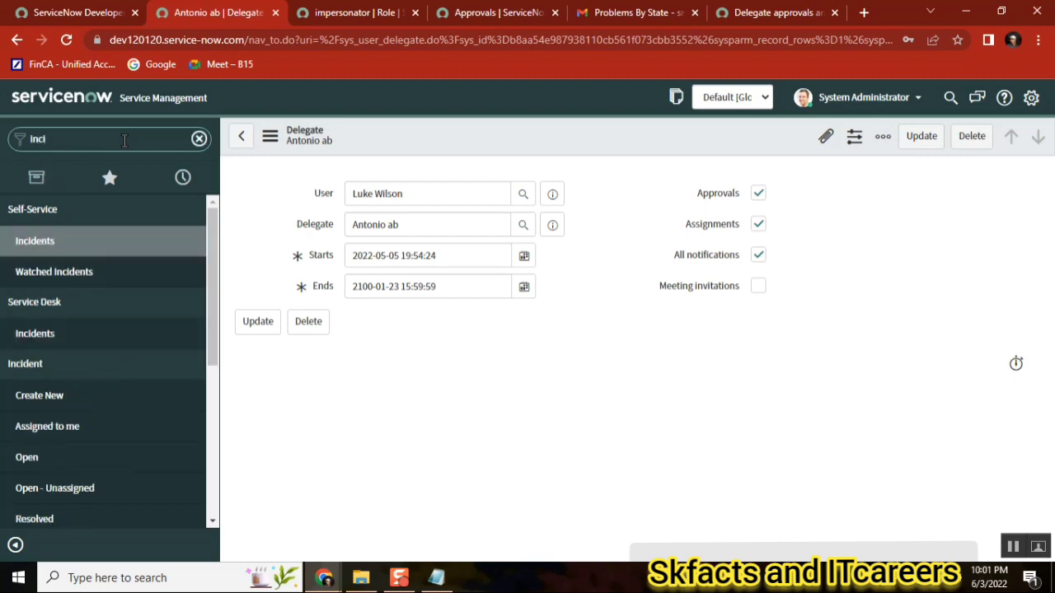
text(dent.FORM)
key(Return)
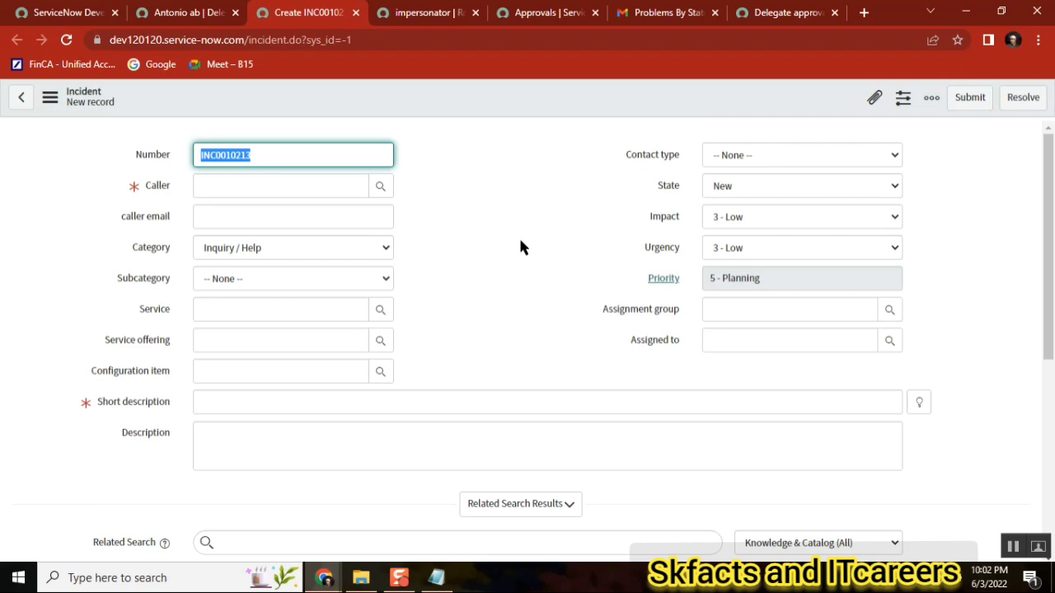
key(Tab)
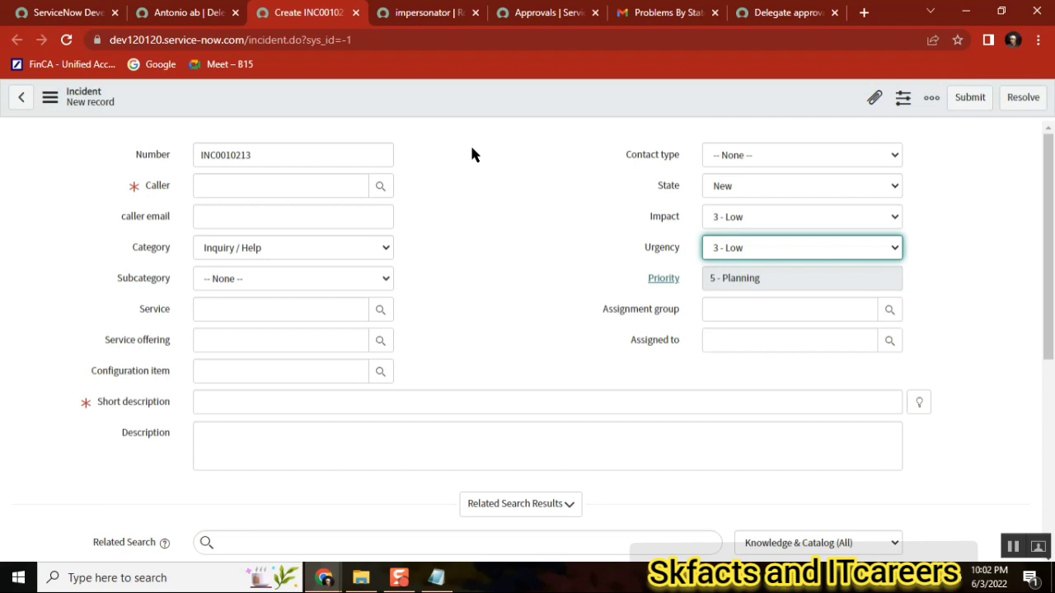
click(462, 230)
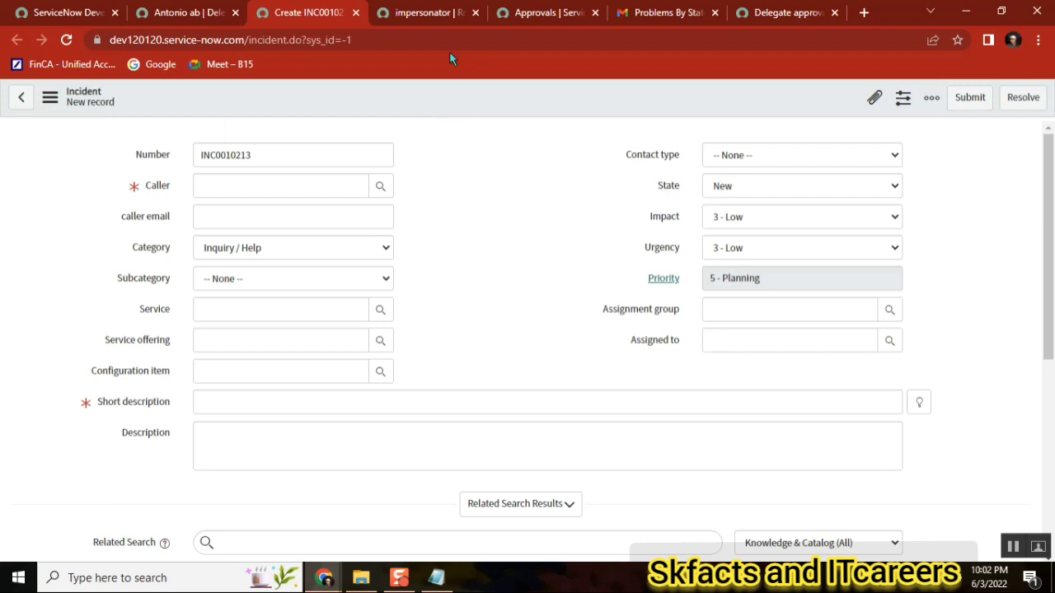
click(181, 18)
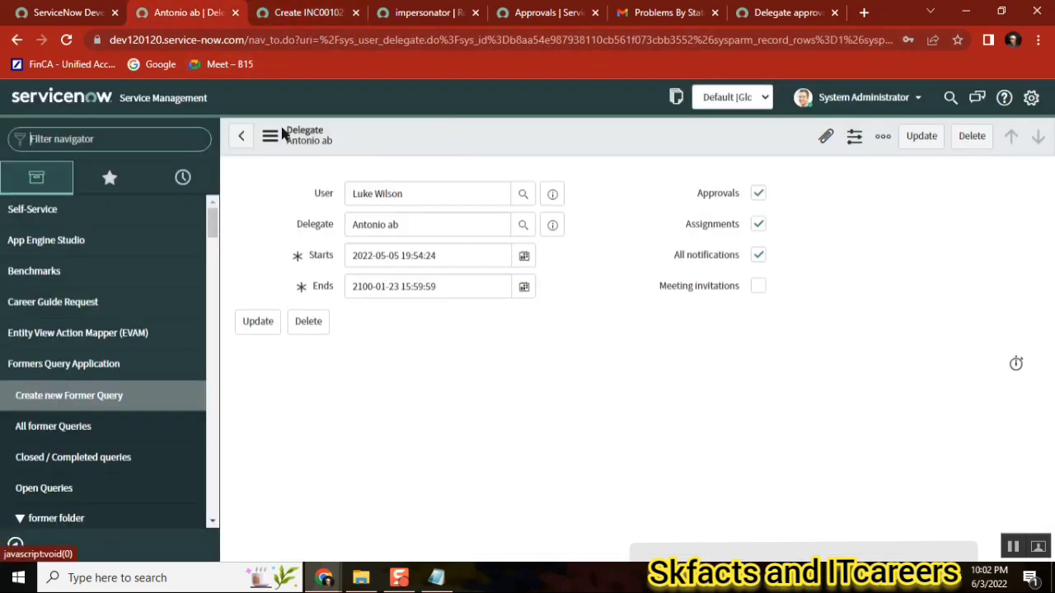
click(299, 18)
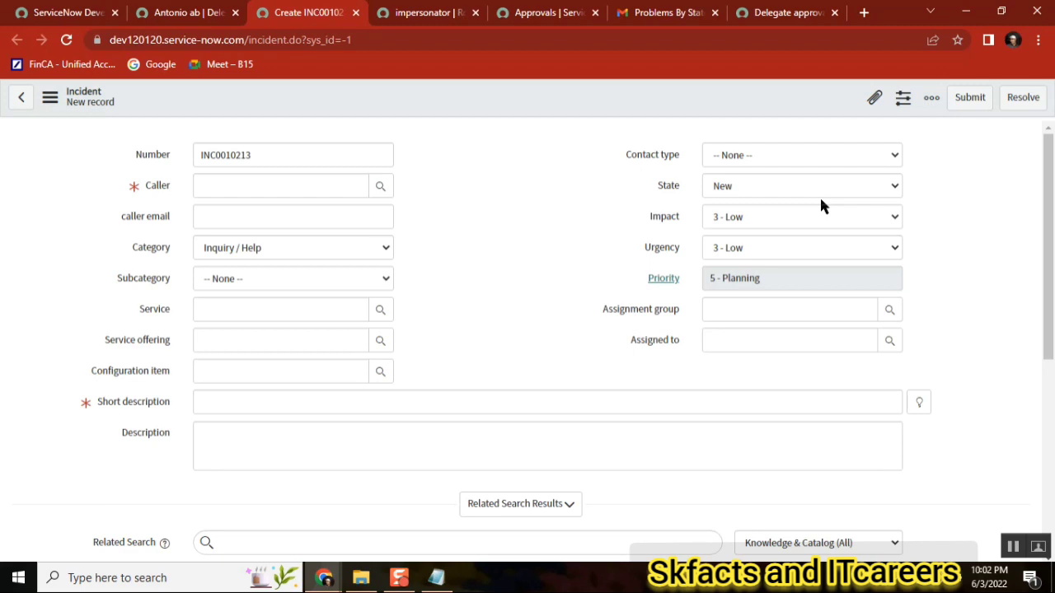
Highlight the 'OOB:' heading in Notepad, then reload the incident form as INC0010214
click(438, 577)
double_click(573, 384)
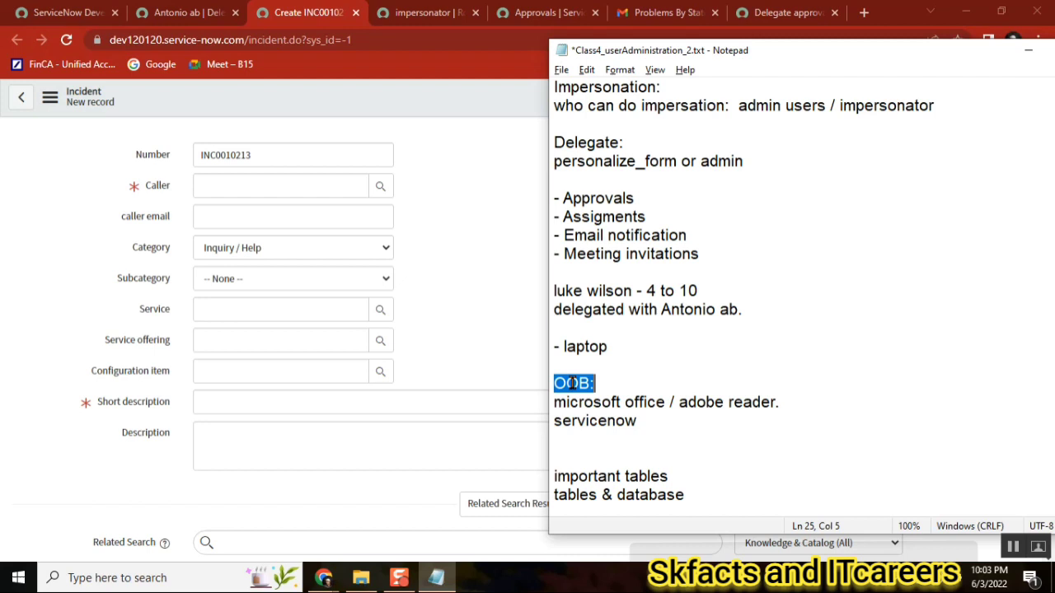
click(480, 272)
click(69, 40)
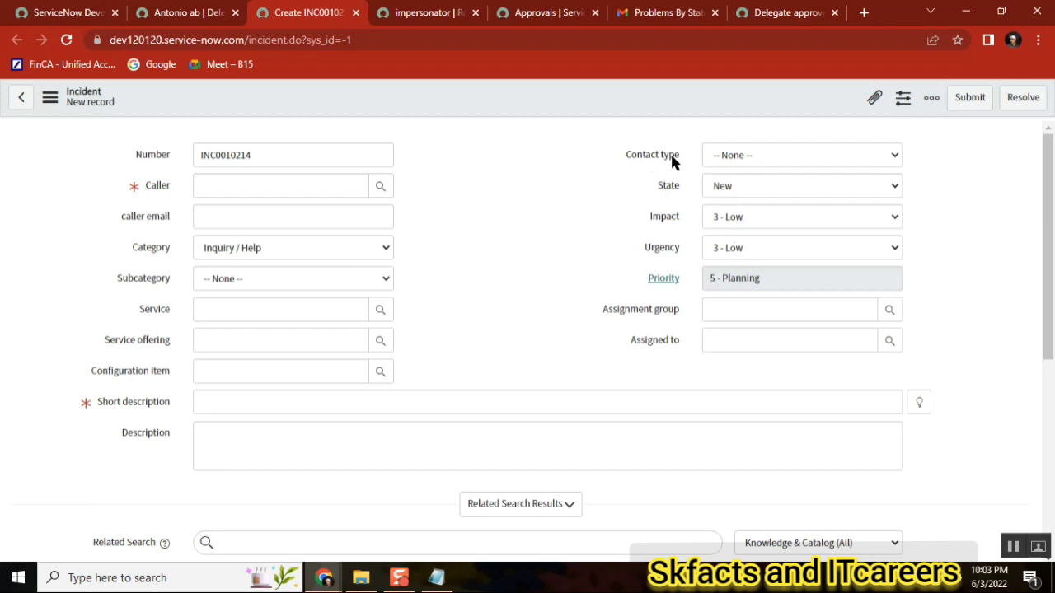
Set Impact and Urgency to 1 - High, making Priority 1 - Critical
click(751, 155)
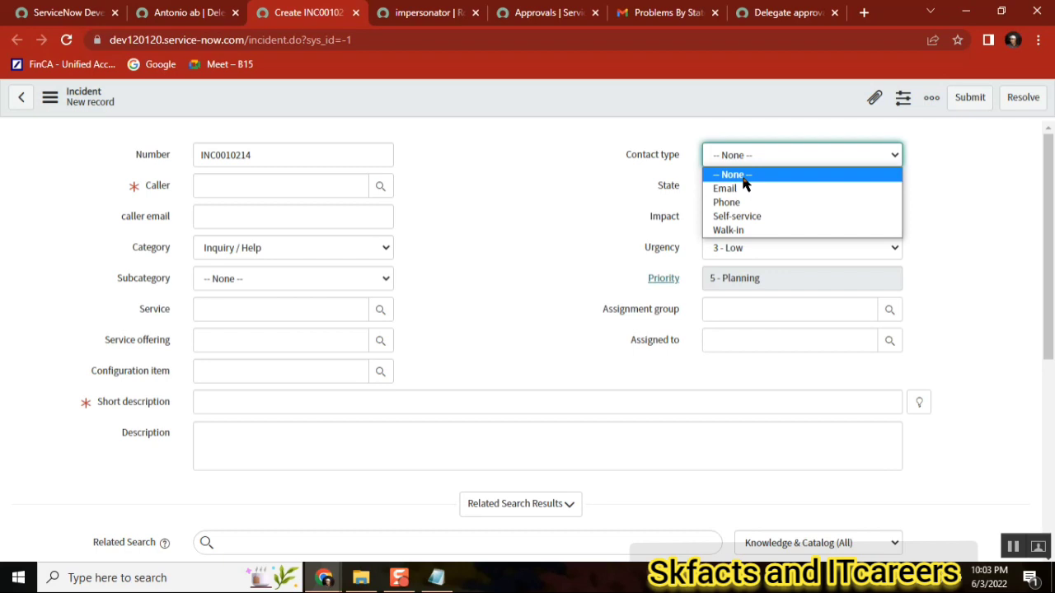
click(591, 229)
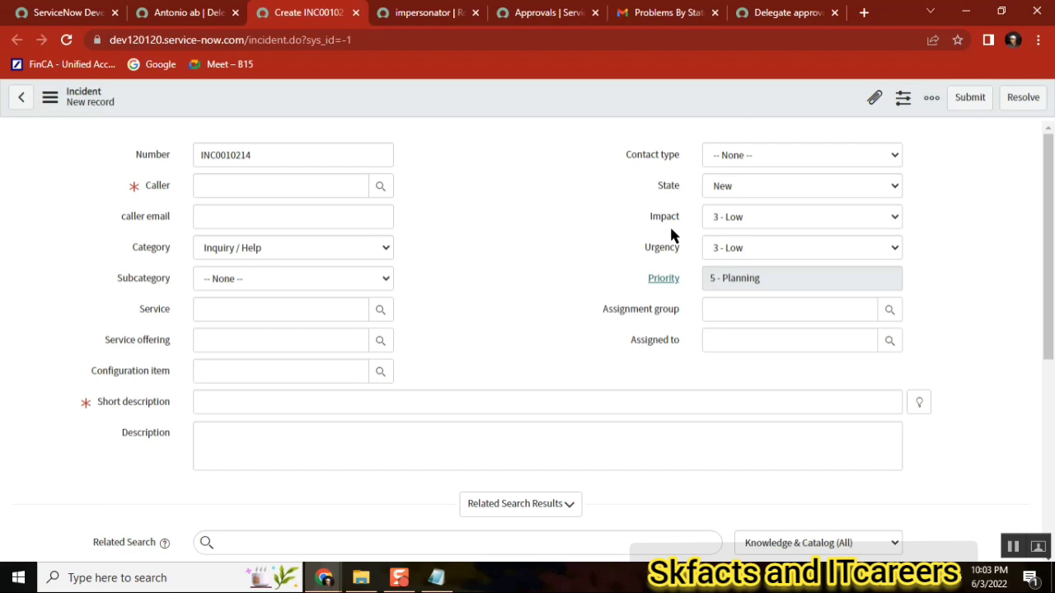
click(738, 219)
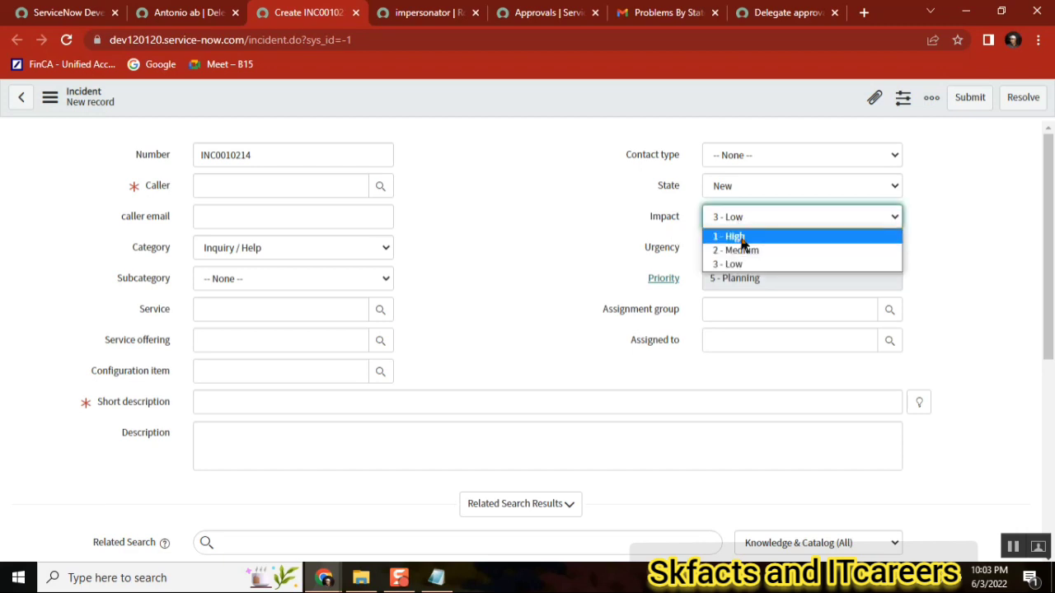
click(739, 236)
click(739, 250)
click(737, 263)
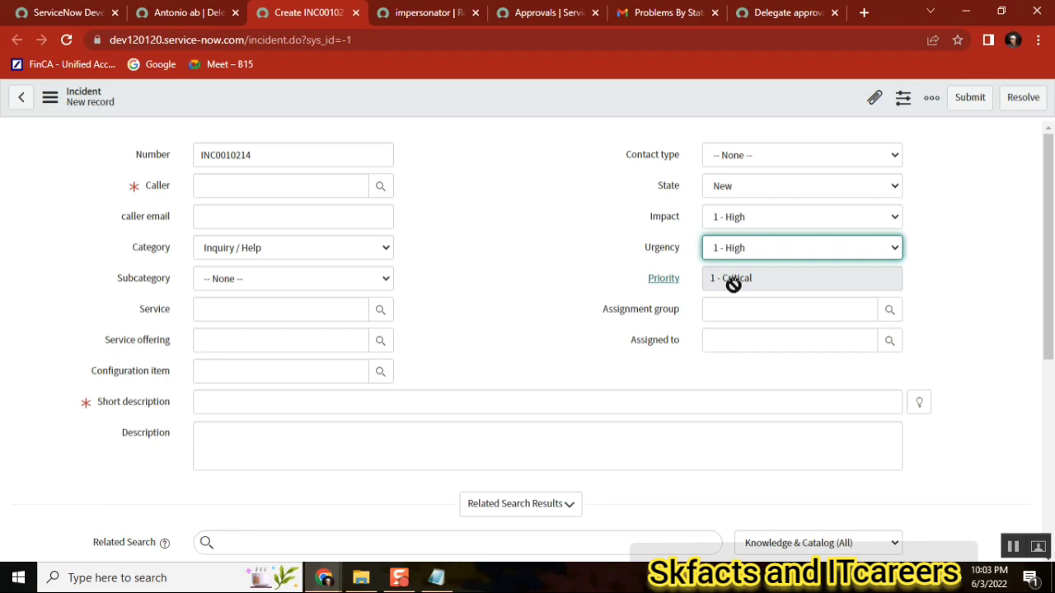
Reopen the Impact and Urgency lists to confirm both stay at 1 - High
click(745, 214)
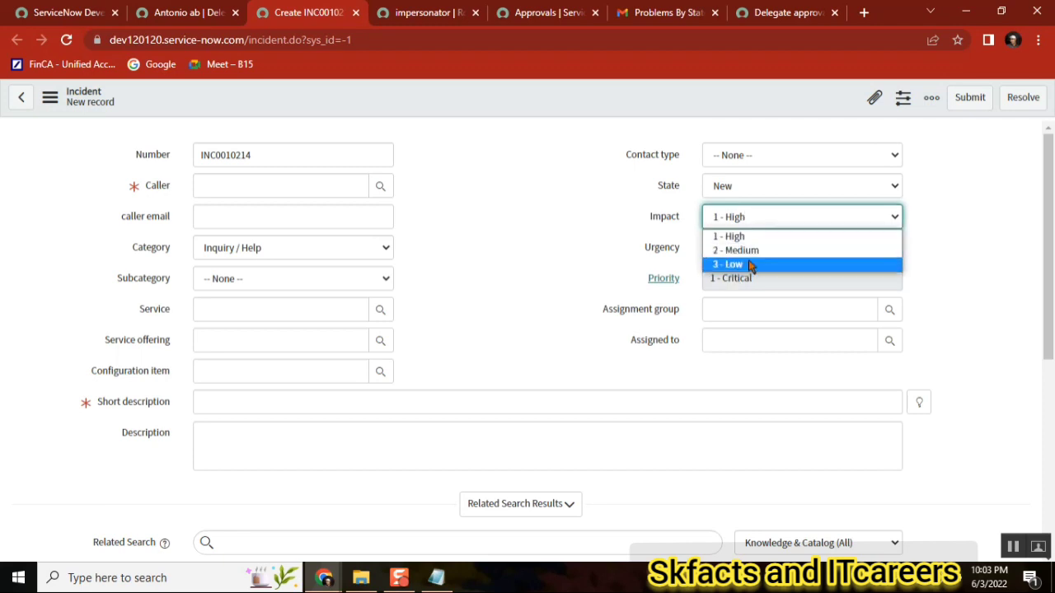
click(631, 254)
click(752, 248)
click(585, 291)
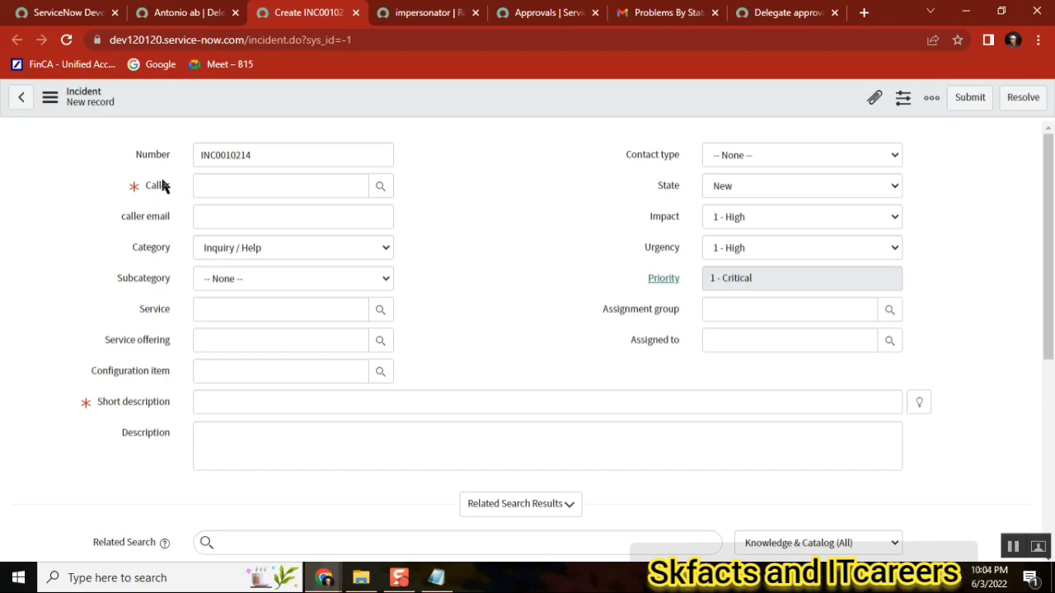
mouse_move(163, 186)
drag(173, 339, 100, 339)
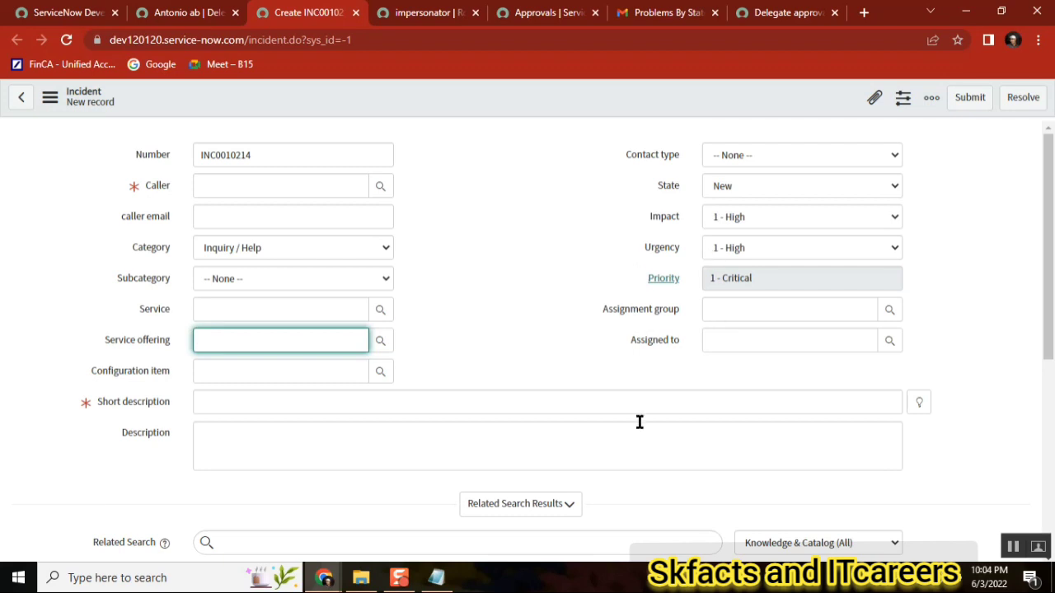
Bring Notepad forward and select the 'microsoft office / adobe reader.' line under OOB:
mouse_move(678, 280)
click(436, 578)
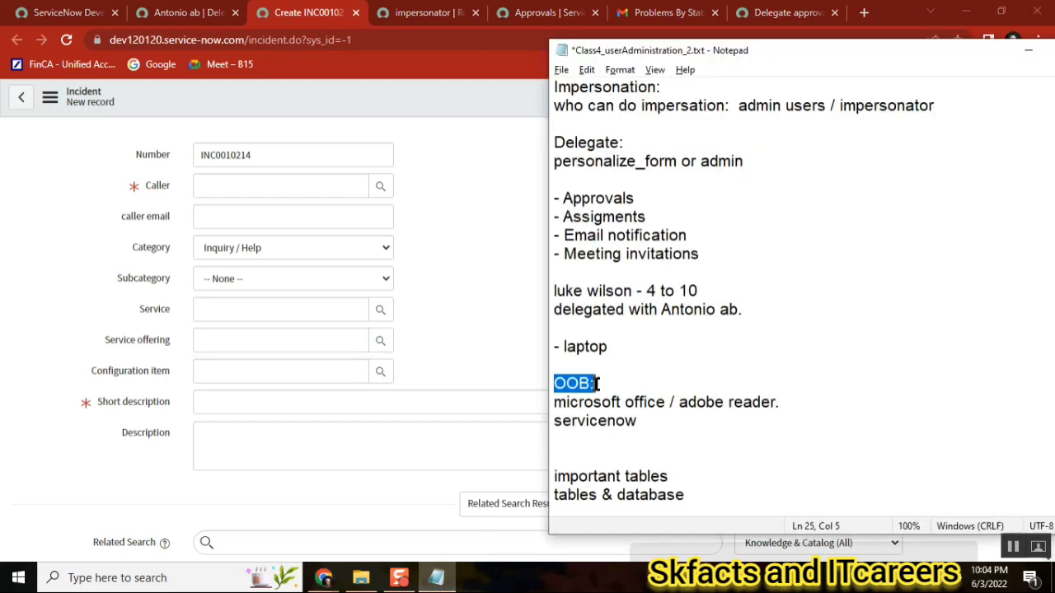
click(493, 229)
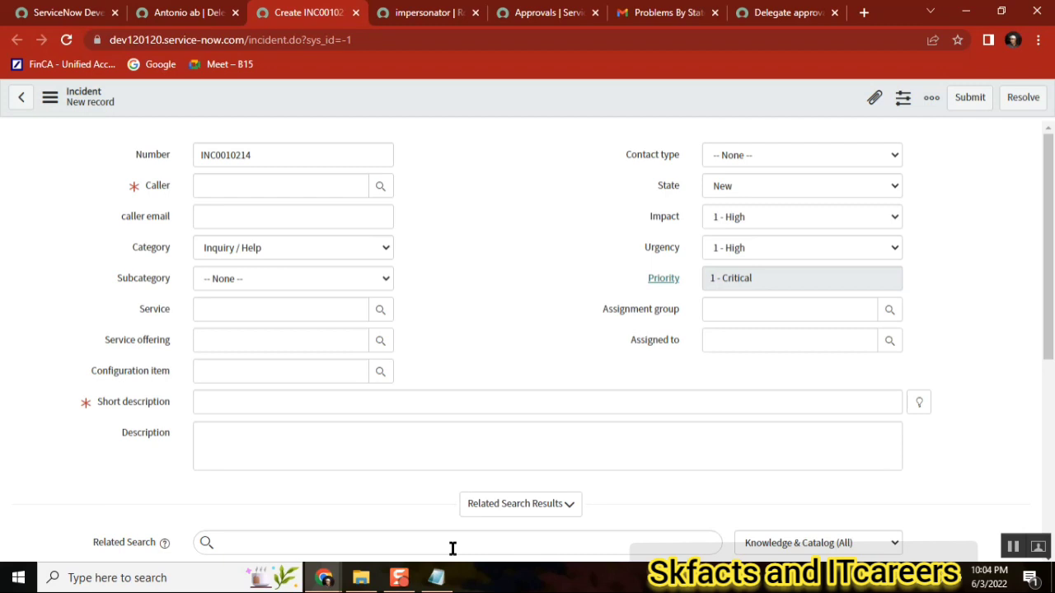
click(436, 578)
click(648, 382)
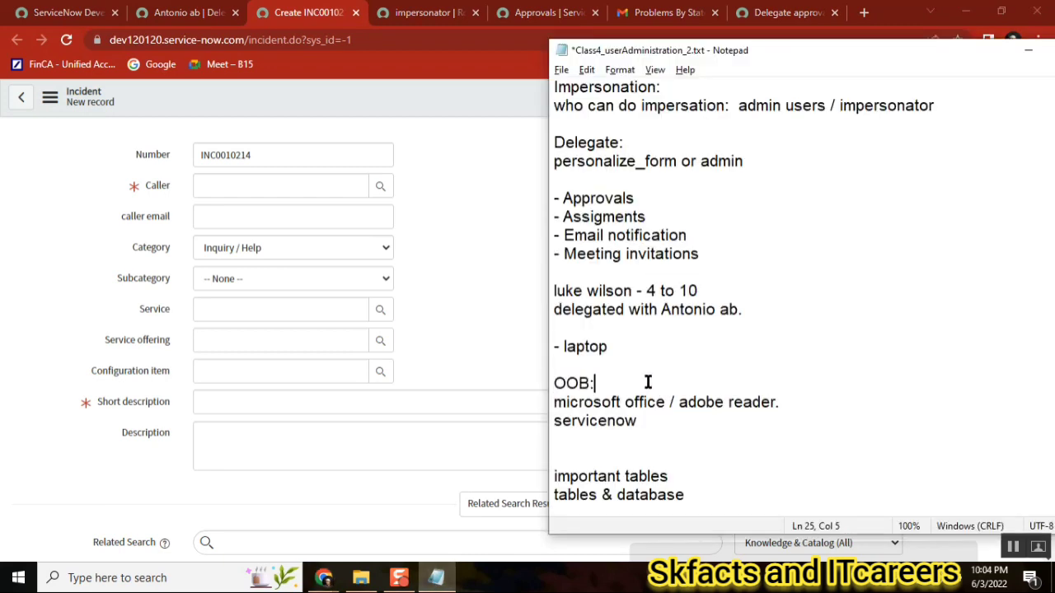
click(790, 402)
shift+click(554, 402)
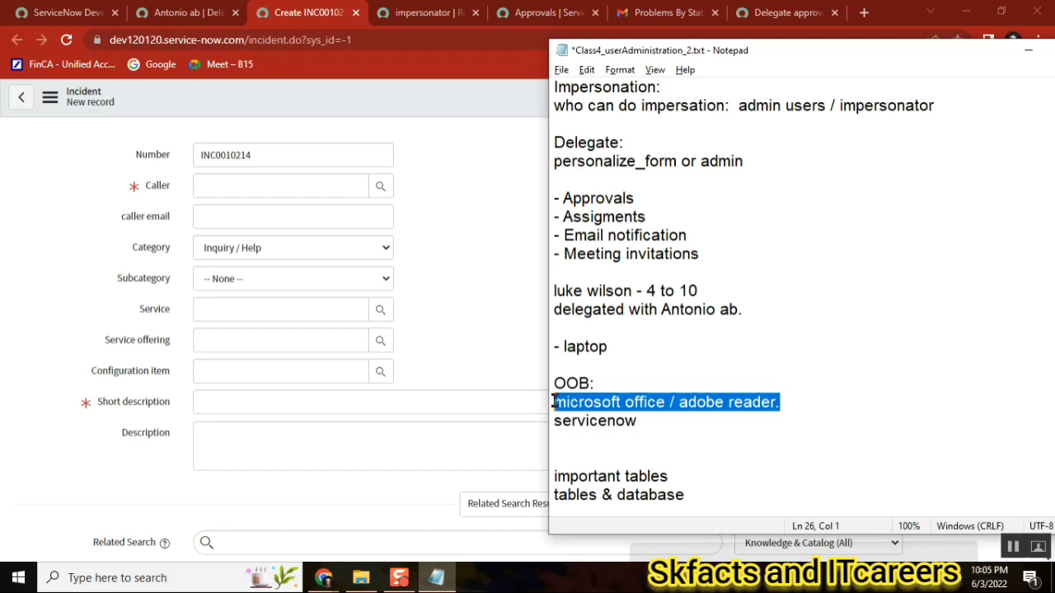
Select the word 'servicenow' under OOB:, briefly highlighting the OOB: heading too
click(652, 425)
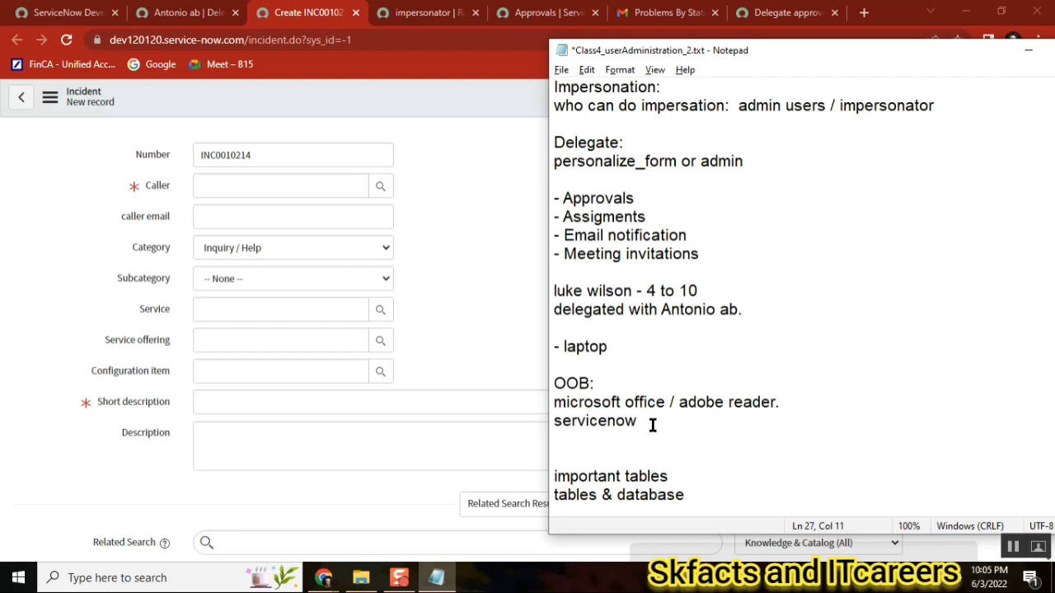
double_click(607, 416)
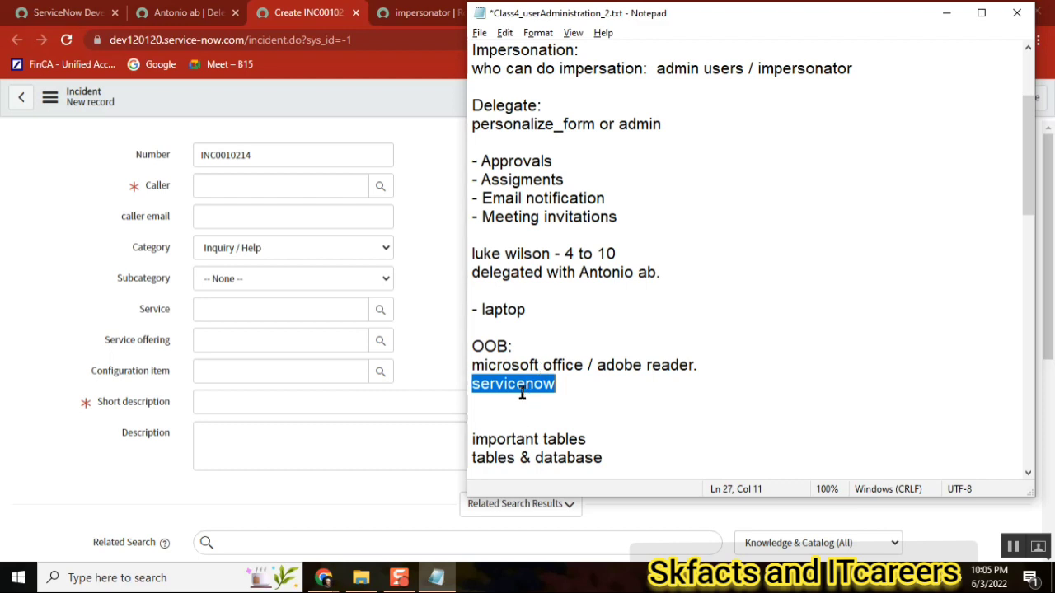
double_click(480, 346)
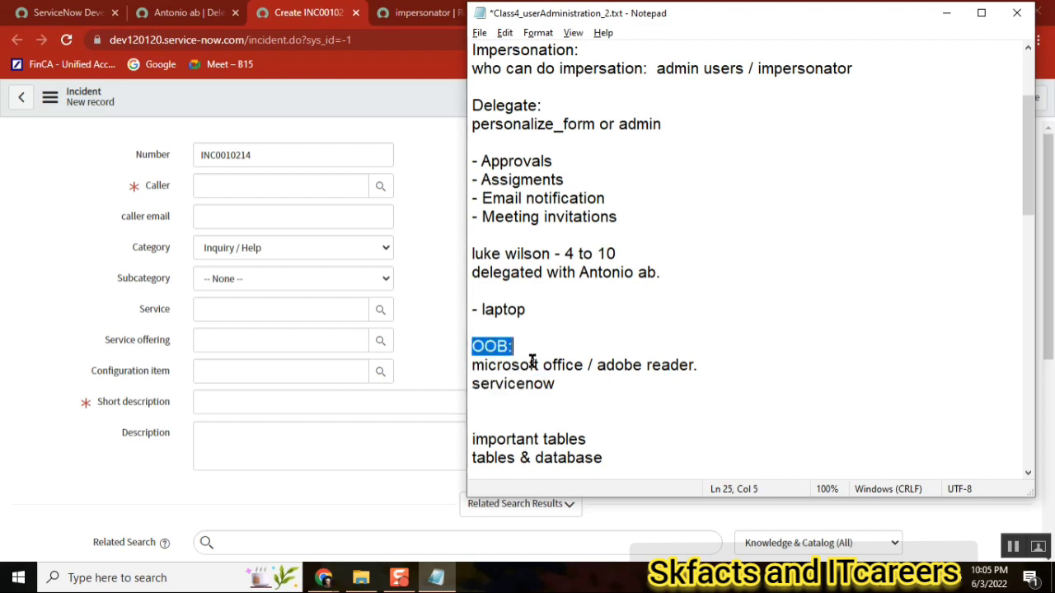
click(564, 385)
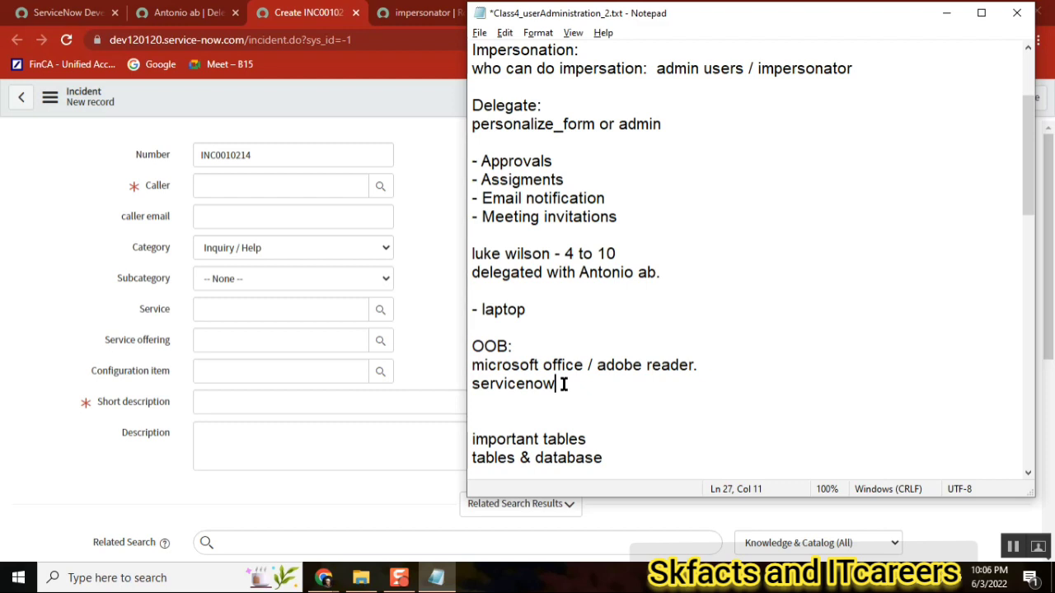
double_click(519, 384)
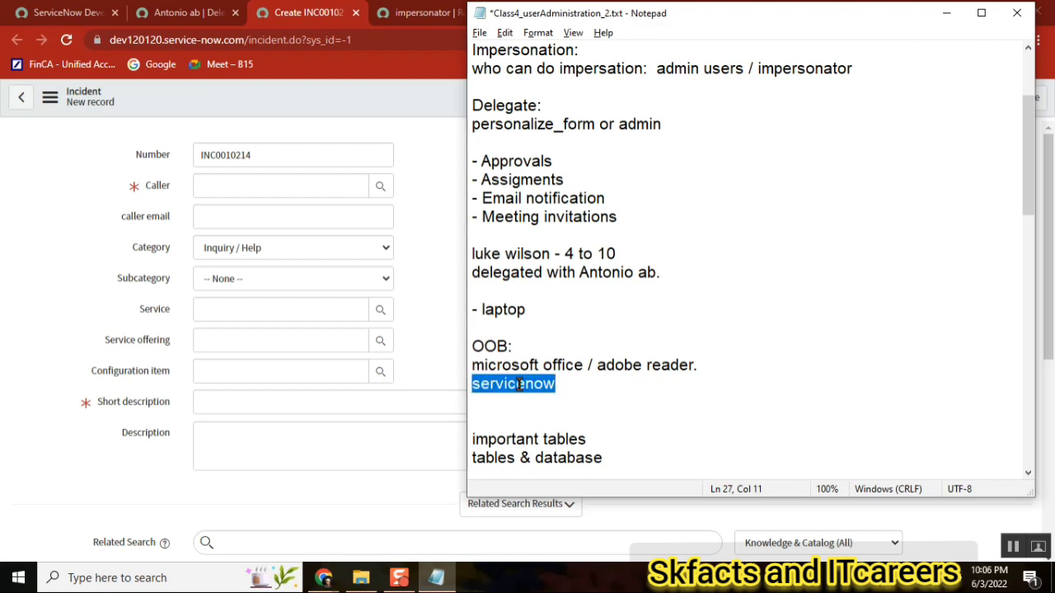